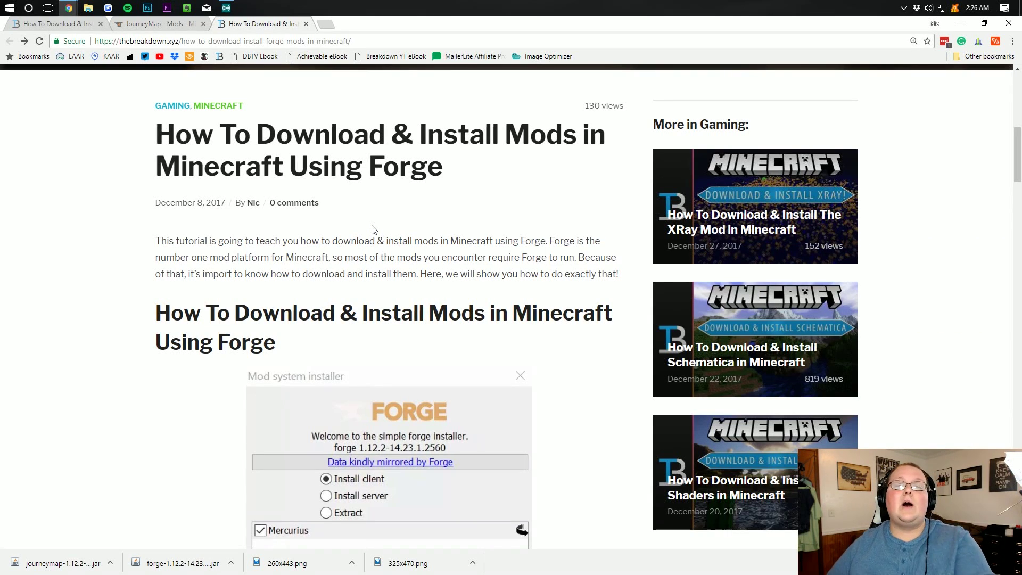
Step: Switch to the Forge install article and scroll through its download link and installation steps
left_click(65, 24)
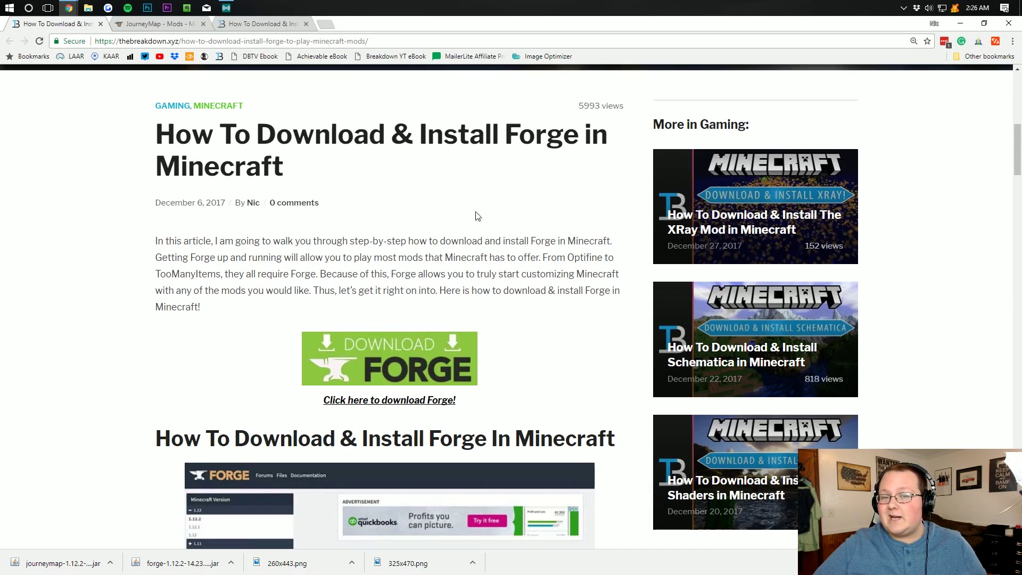
scroll(490, 242, "down", 6)
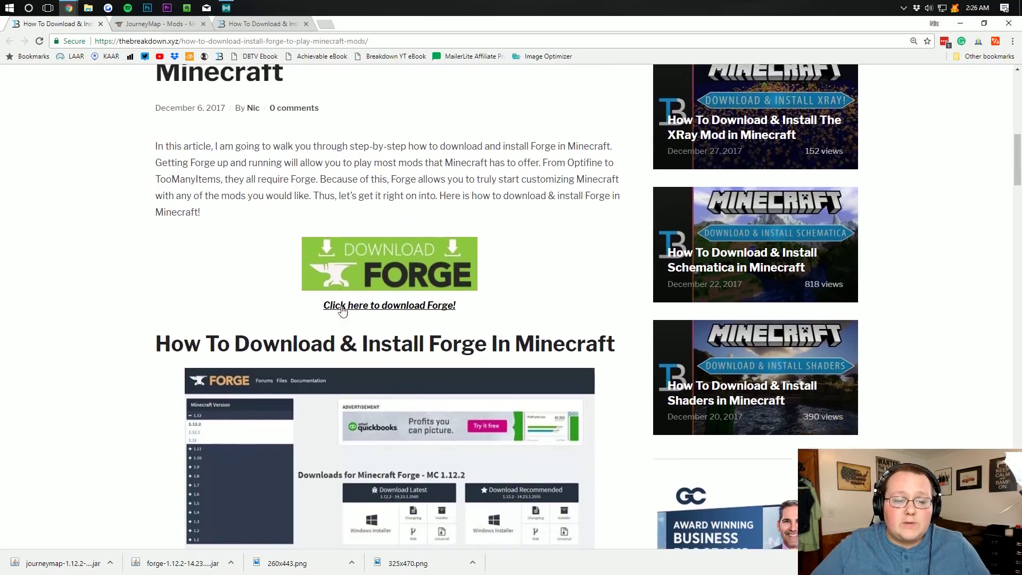
scroll(524, 447, "up", 14)
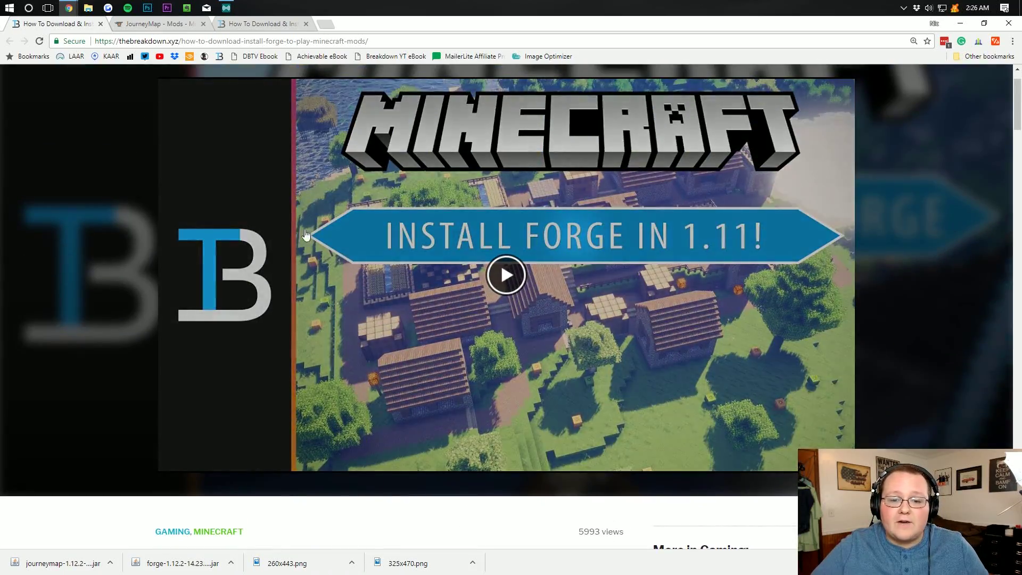
scroll(303, 353, "down", 13)
scroll(326, 259, "down", 8)
scroll(433, 346, "up", 11)
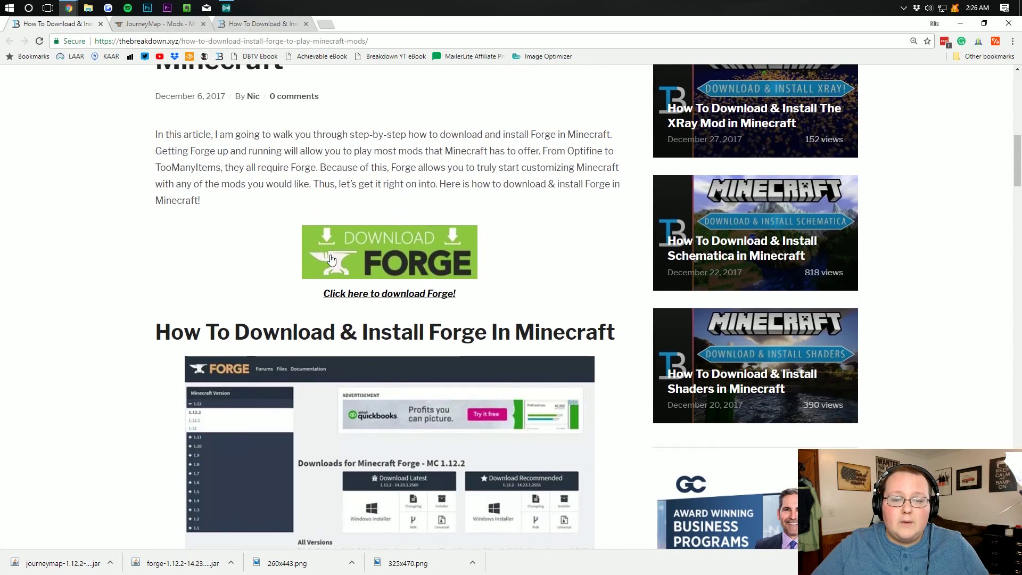
scroll(433, 346, "up", 1)
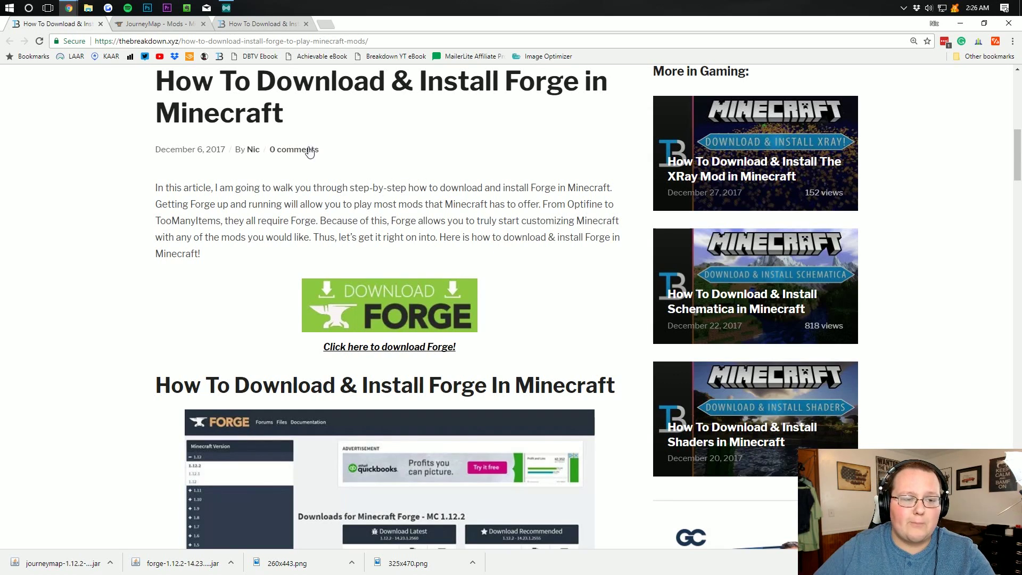
Step: Look over the JourneyMap page, the Forge install article and the Forge mods installation article in turn
left_click(170, 24)
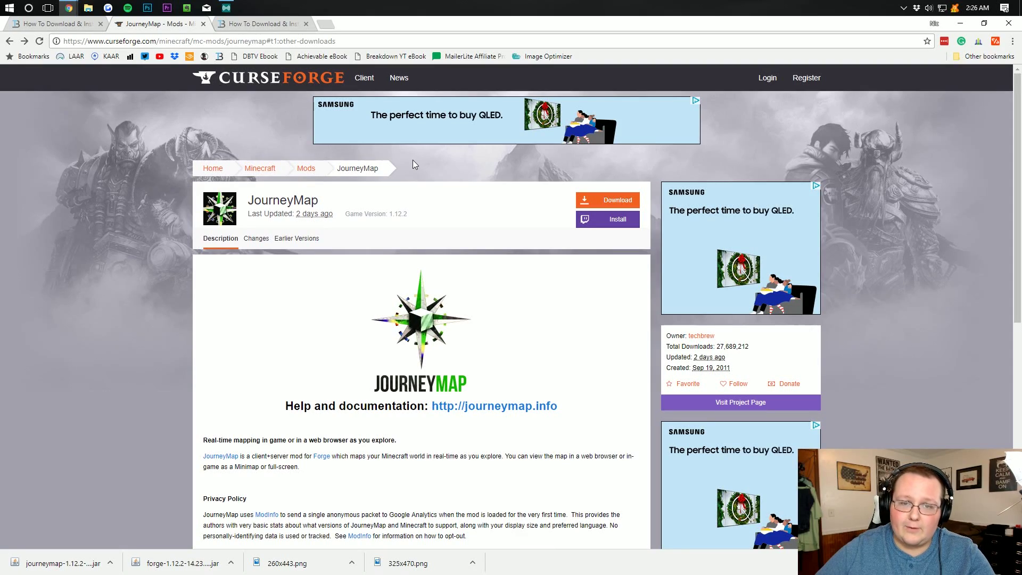
scroll(469, 249, "down", 1)
scroll(355, 225, "up", 1)
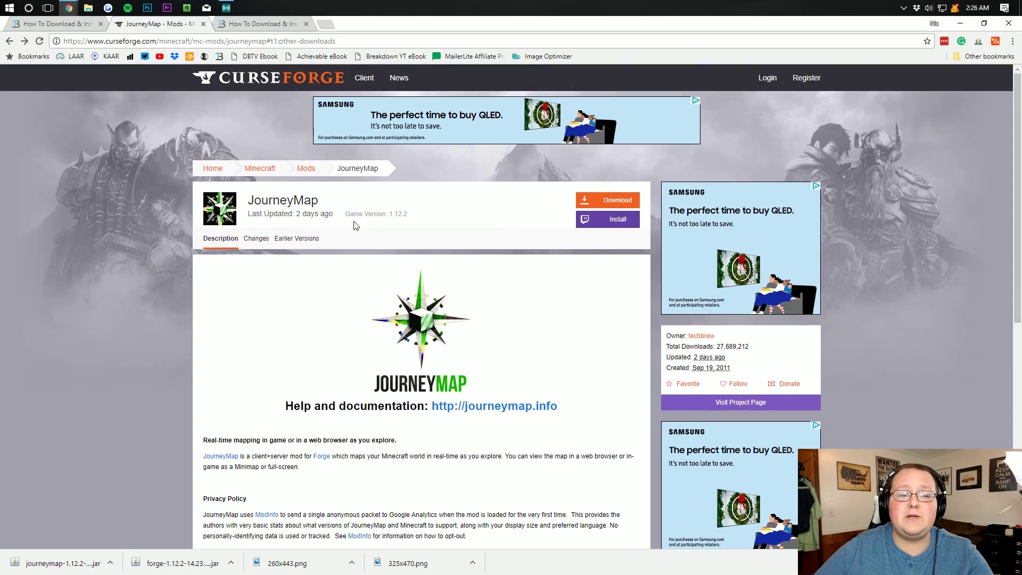
left_click(59, 24)
scroll(350, 337, "down", 6)
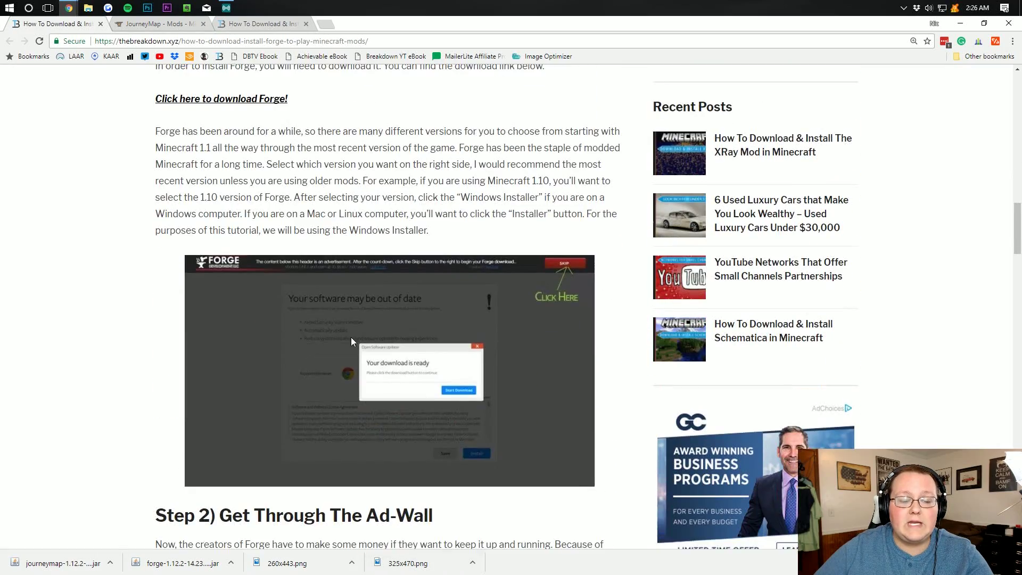
scroll(385, 369, "up", 5)
left_click(261, 24)
scroll(383, 288, "down", 12)
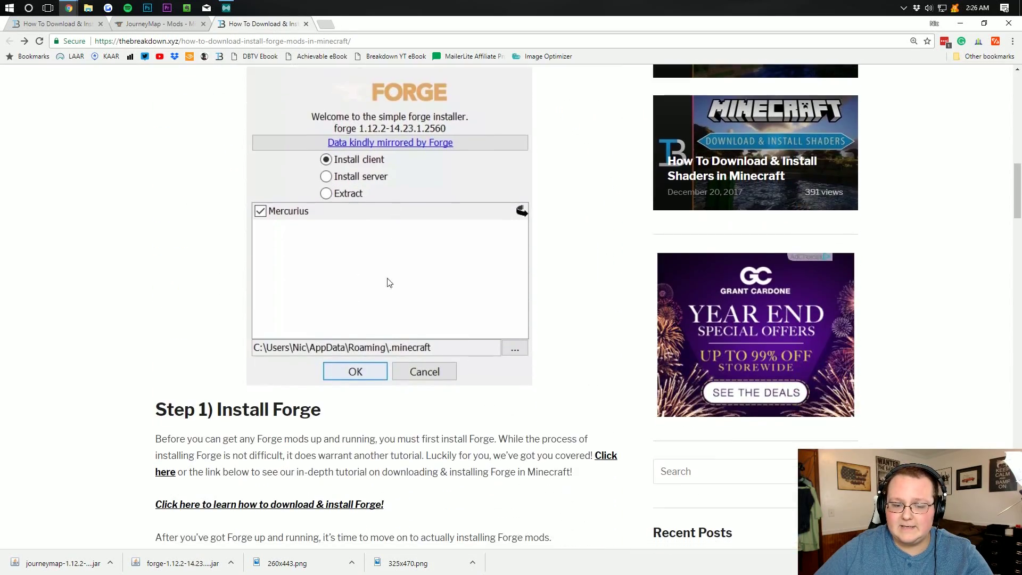
Step: Open the '15 Mods For Minecraft 1.12' article in a new tab, skim it, and return to JourneyMap
left_click(364, 307)
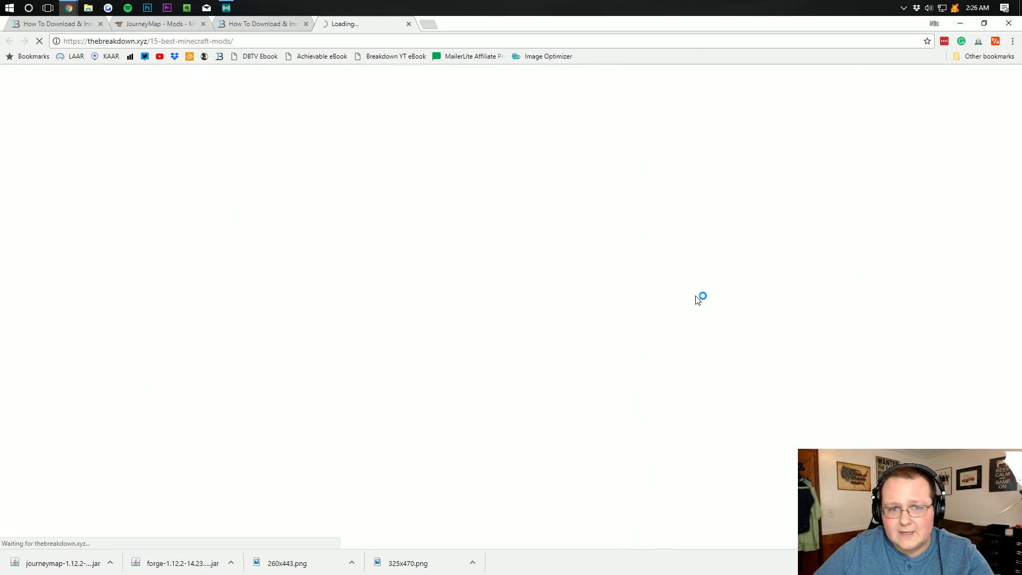
scroll(362, 285, "down", 3)
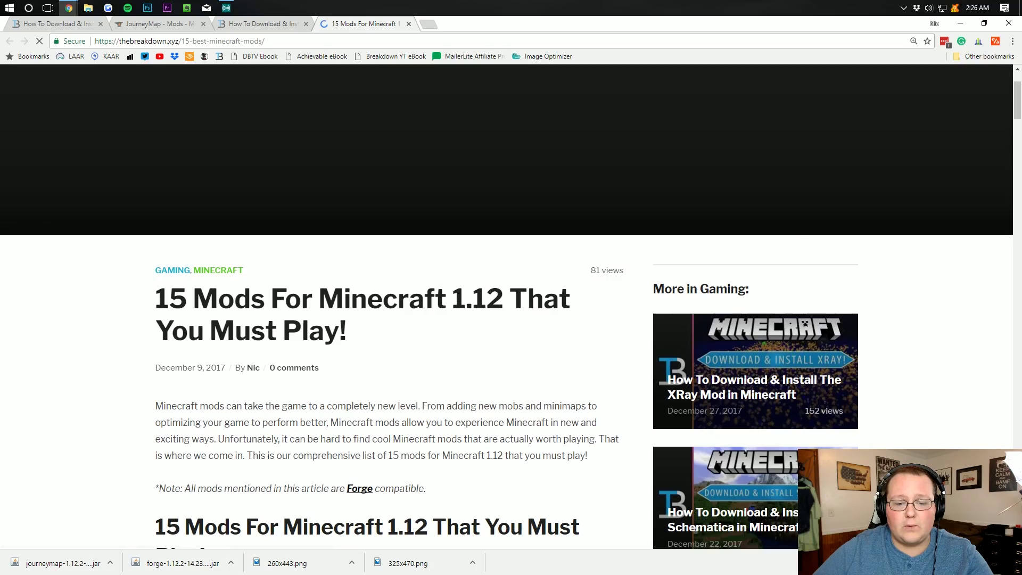
scroll(361, 284, "down", 20)
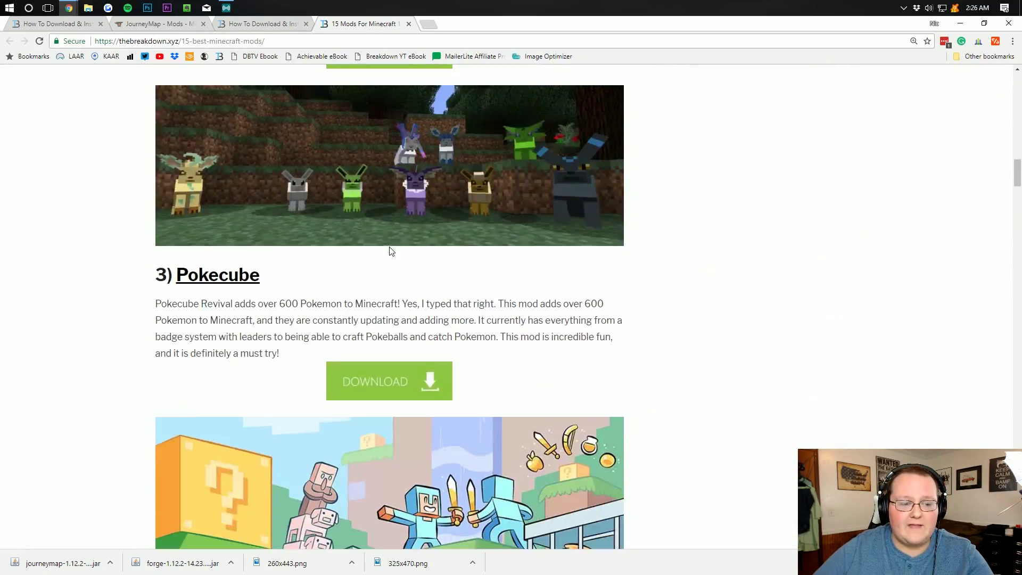
scroll(392, 248, "down", 5)
scroll(393, 251, "up", 20)
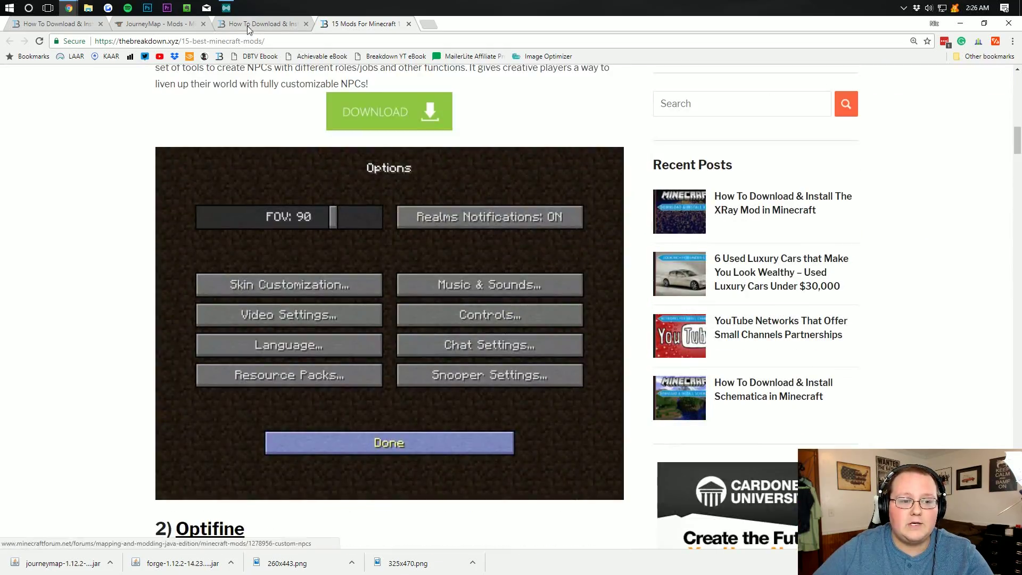
left_click(154, 25)
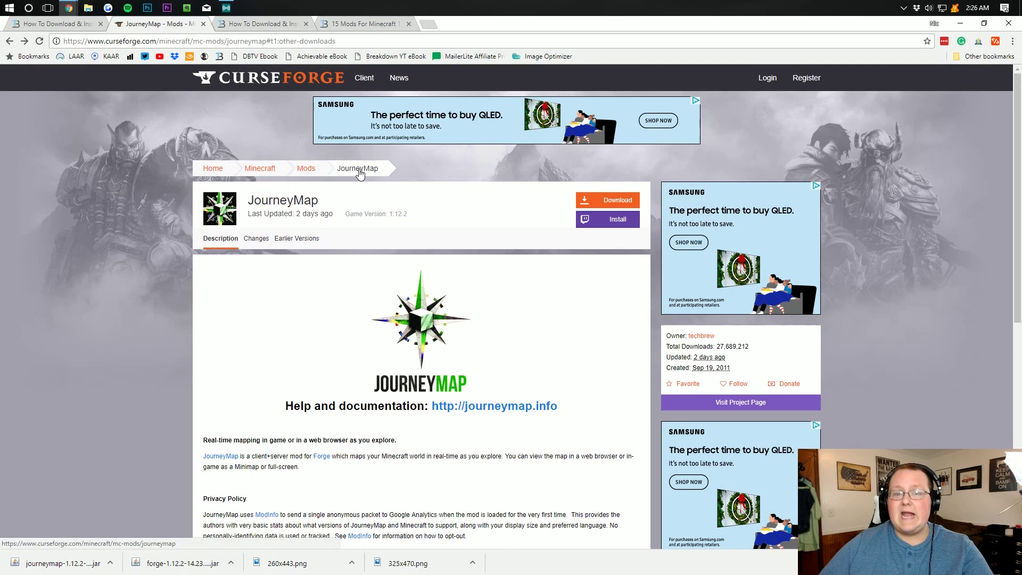
Step: Start downloading the JourneyMap jar for 1.12.2 from CurseForge while reviewing the Forge mods article
left_click(600, 201)
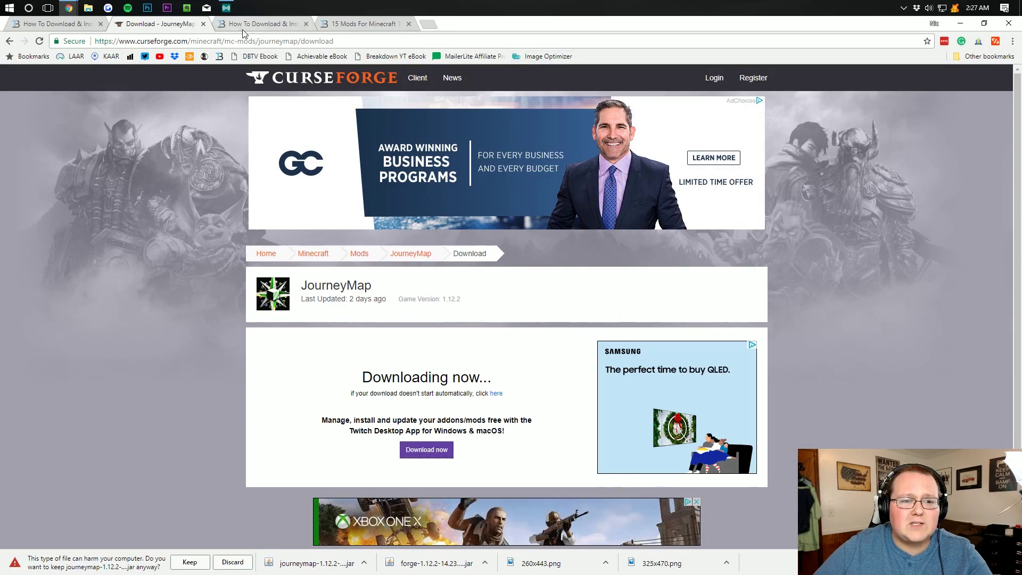
left_click(258, 23)
scroll(538, 229, "up", 15)
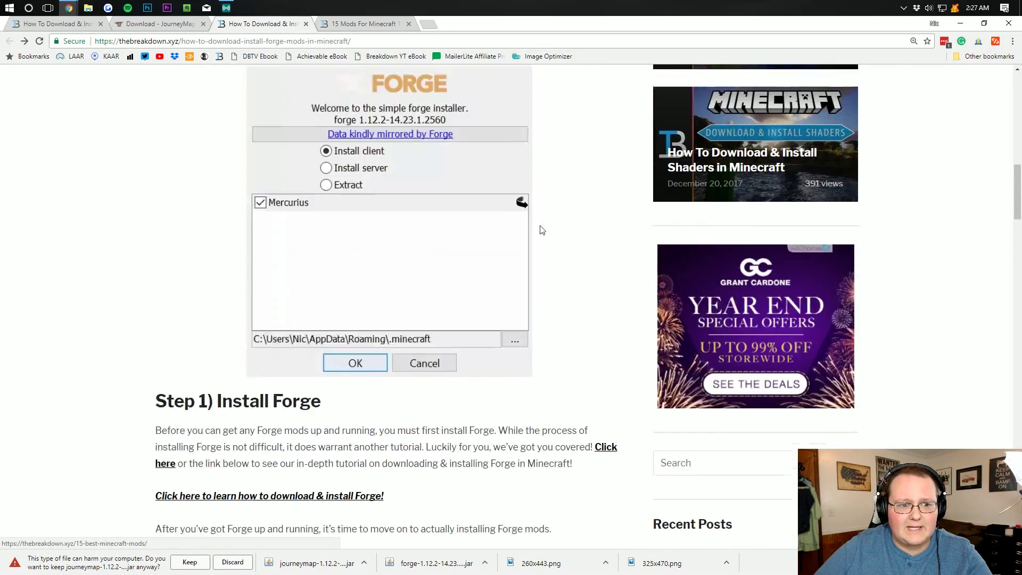
scroll(438, 171, "down", 8)
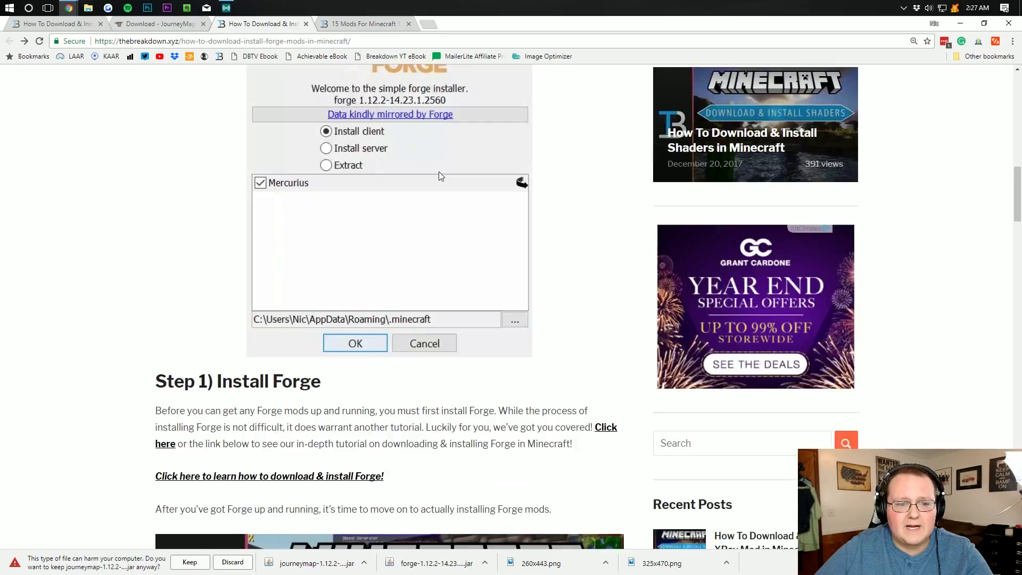
scroll(445, 201, "up", 10)
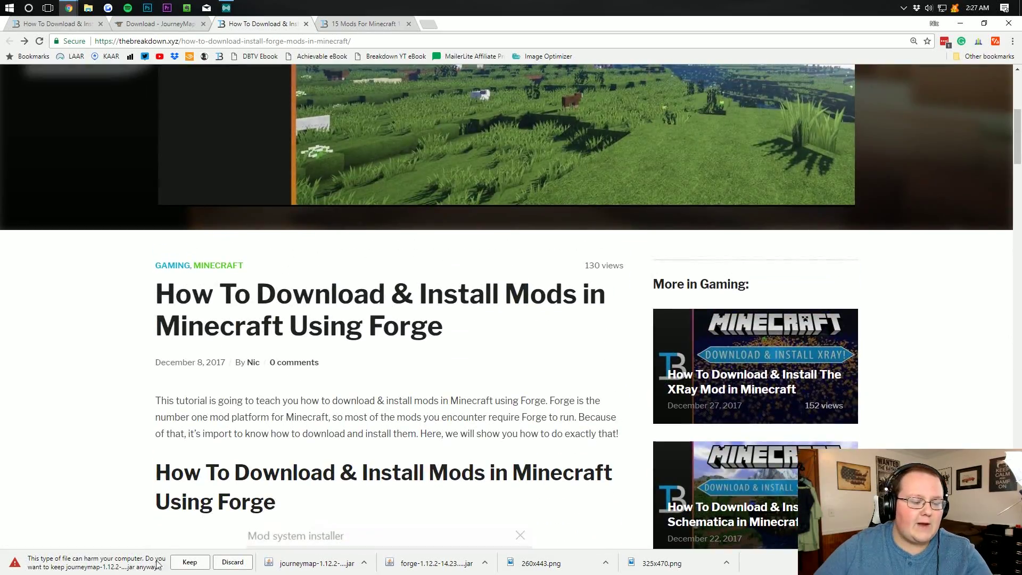
Step: Keep the downloaded JourneyMap jar despite the warning and place it at the desktop's top middle
left_click(190, 562)
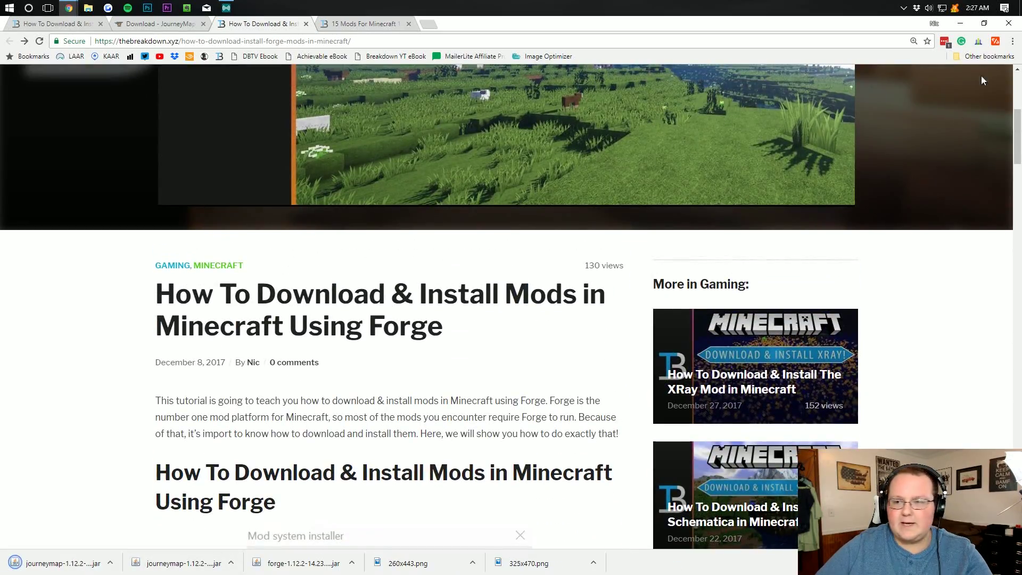
left_click(963, 23)
mouse_move(19, 37)
left_mouse_down()
mouse_move(412, 97)
mouse_move(495, 120)
left_mouse_up()
Step: Open %appdata% from Run, enter .minecraft, and drag its old mods folder to the Recycle Bin
left_click(370, 177)
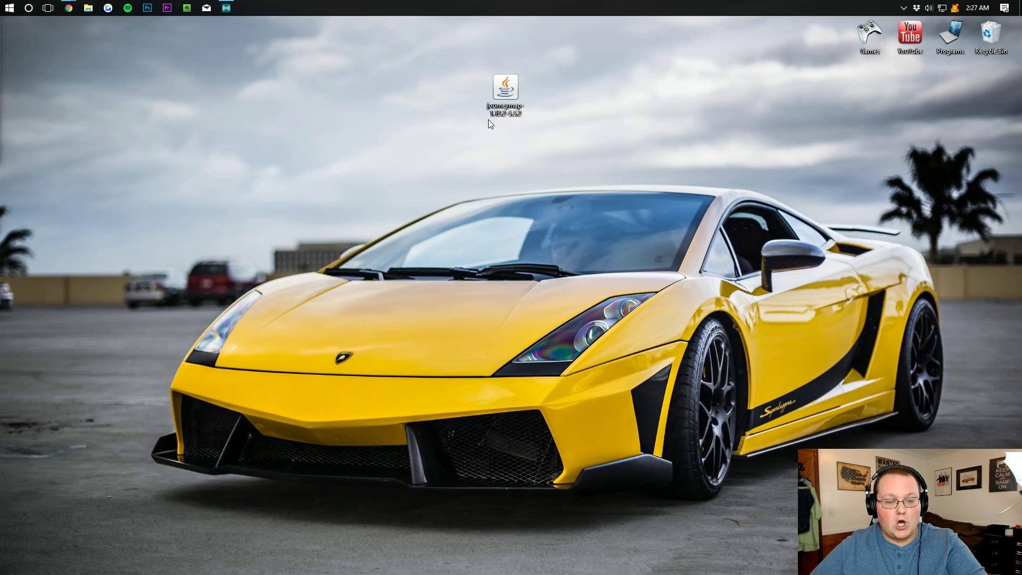
key("super+r")
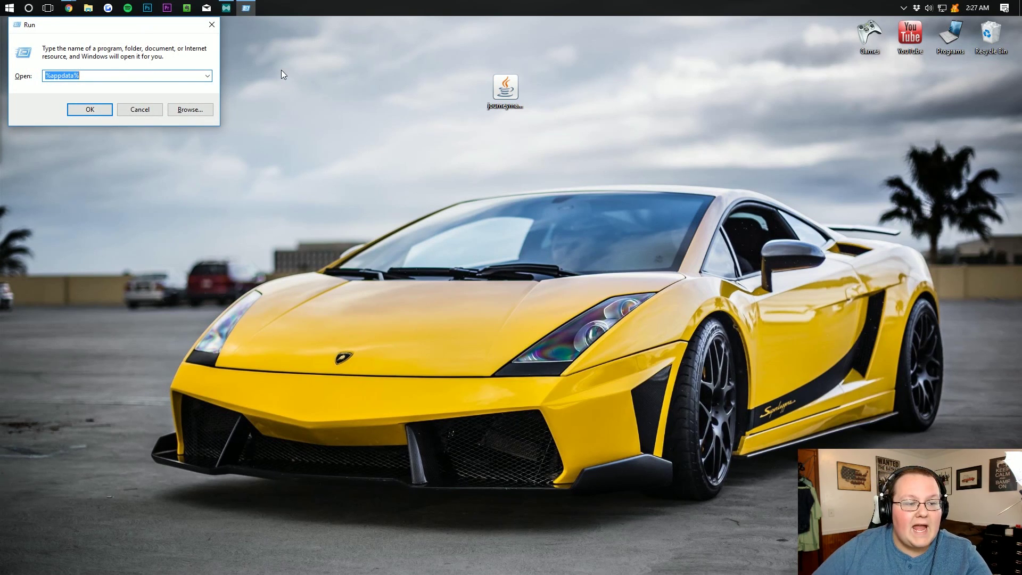
type("%")
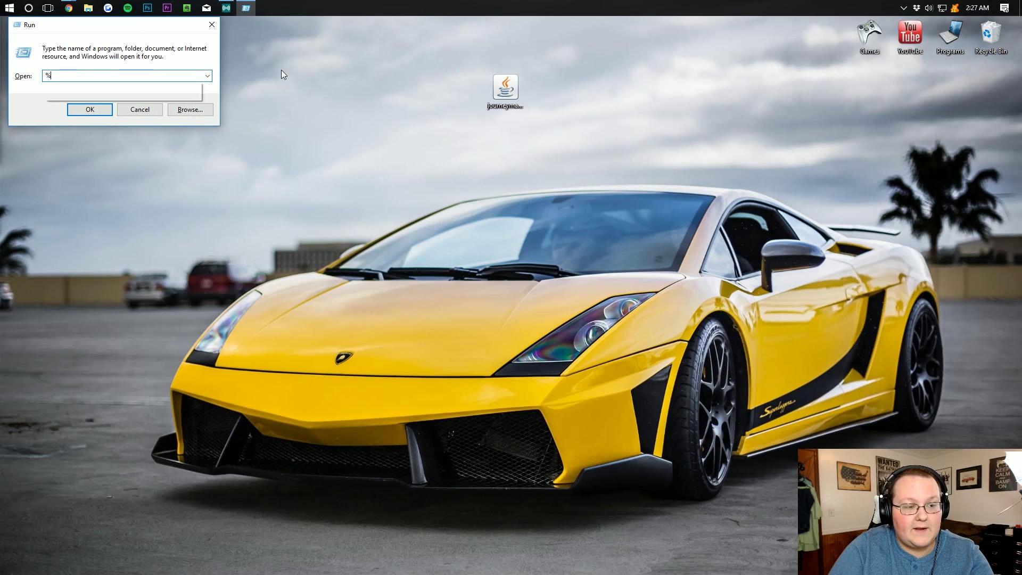
type("appdata%")
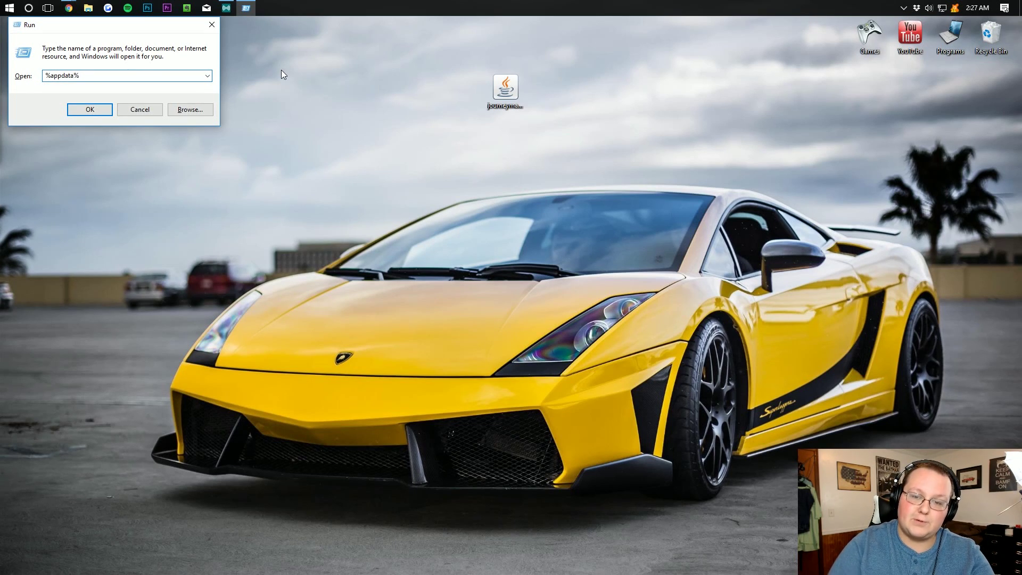
left_click(94, 110)
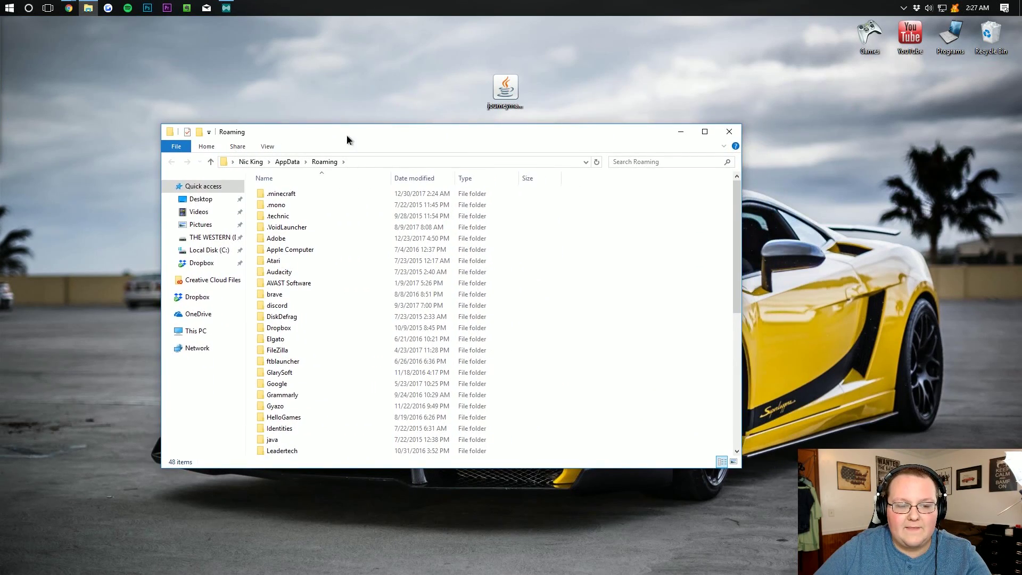
double_click(321, 196)
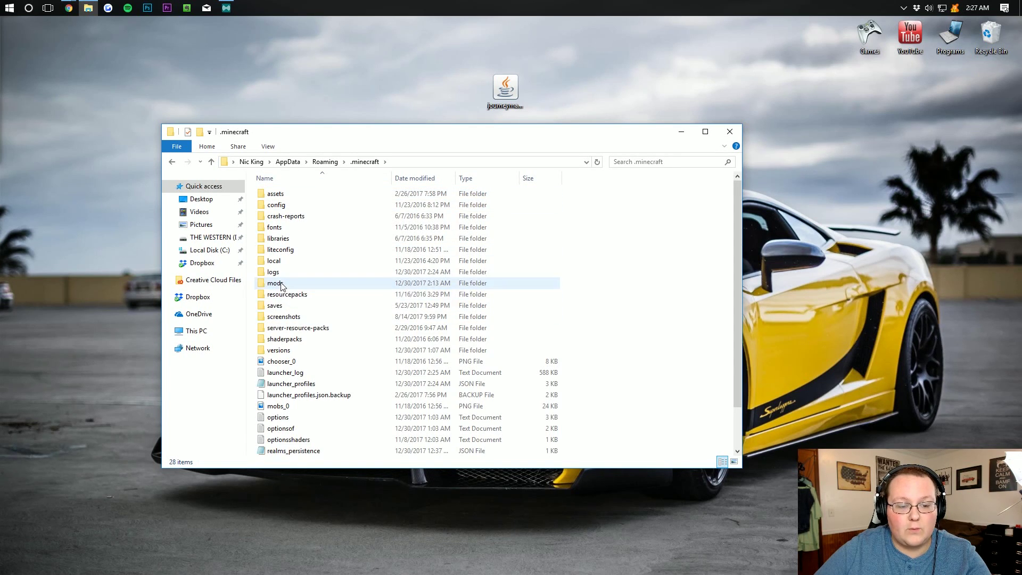
mouse_move(282, 287)
left_mouse_down()
mouse_move(857, 114)
mouse_move(991, 42)
mouse_move(1004, 51)
left_mouse_up()
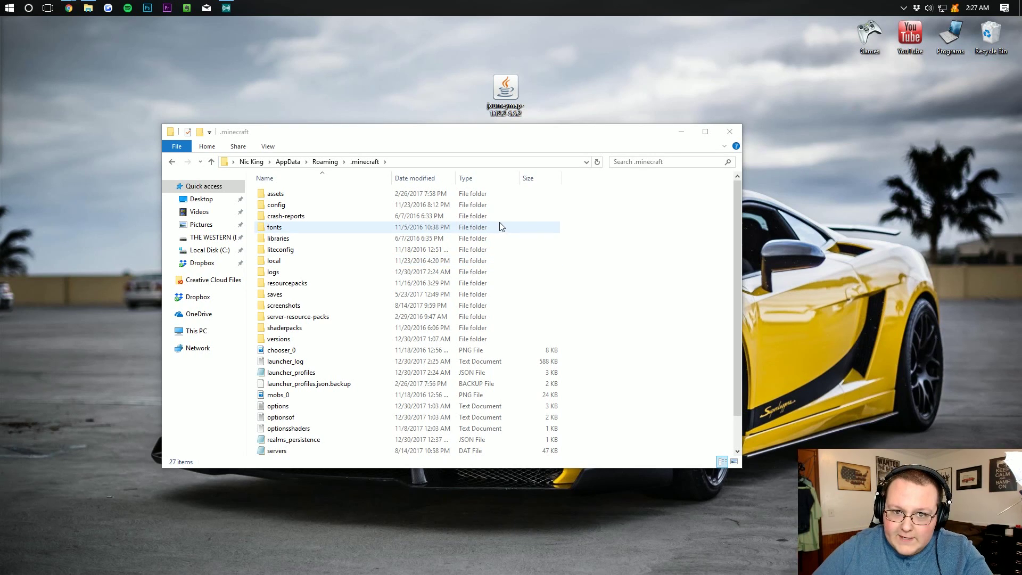
Step: Create a new folder named 'mods' inside .minecraft
right_click(626, 256)
mouse_move(679, 387)
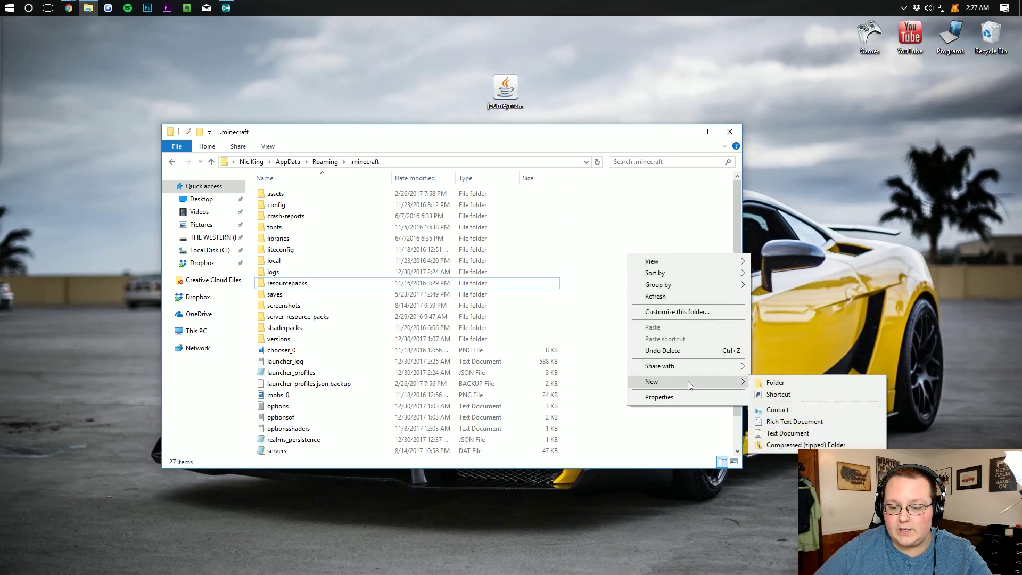
left_click(754, 382)
type("mods")
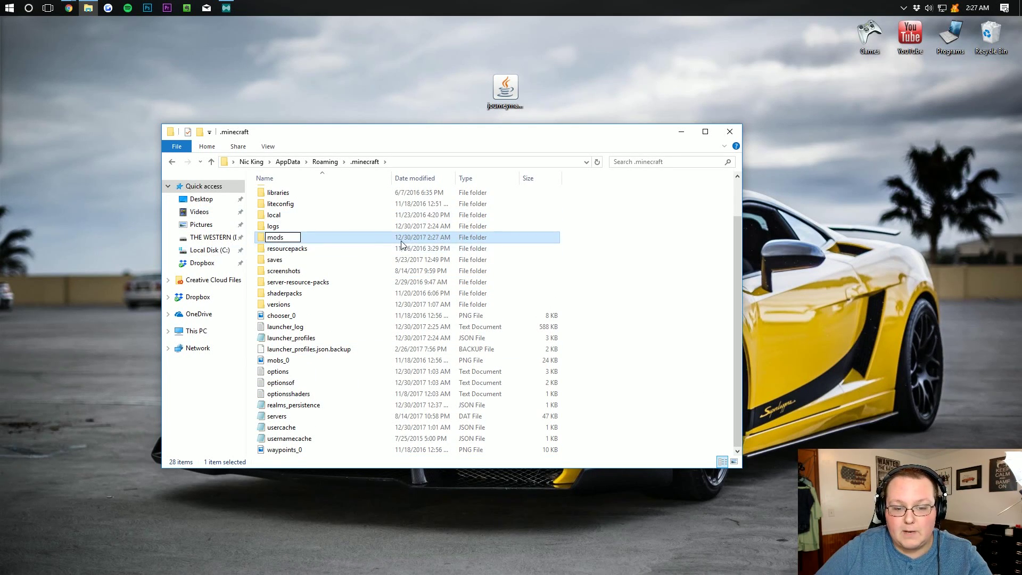
left_click(638, 262)
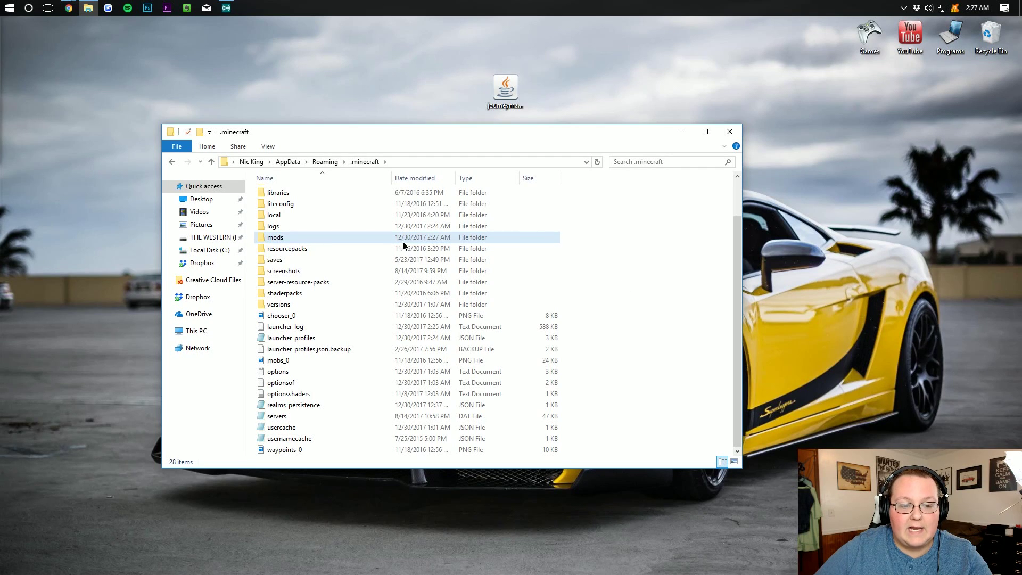
Step: Move the JourneyMap jar from the desktop into the new mods folder
double_click(403, 241)
left_click(497, 85)
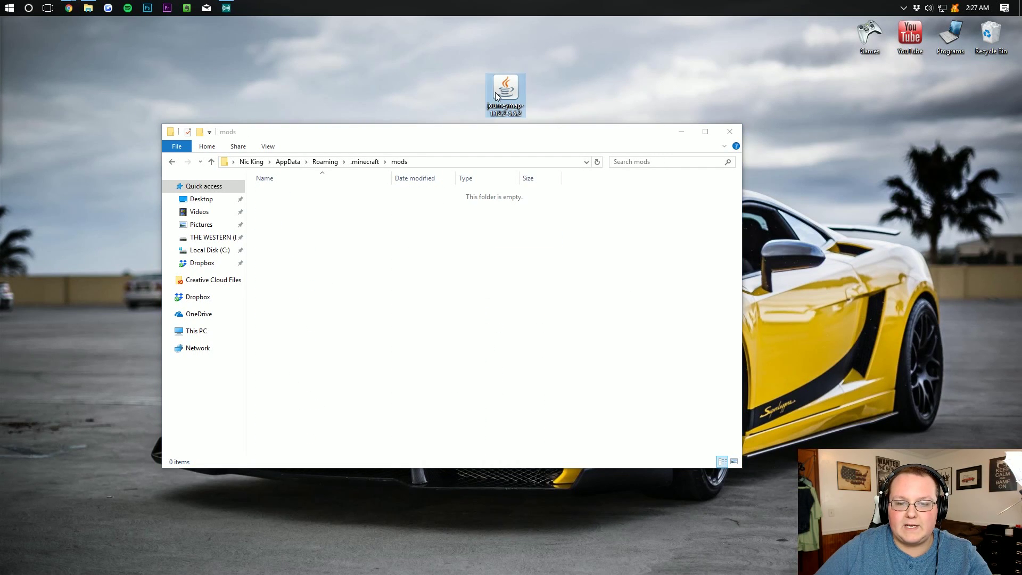
mouse_move(495, 96)
left_mouse_down()
mouse_move(517, 76)
mouse_move(459, 52)
mouse_move(559, 178)
mouse_move(344, 233)
left_mouse_up()
Step: Close Explorer, start Minecraft from the Games shortcut, and play with the forge 1.12.2 profile
left_click(738, 137)
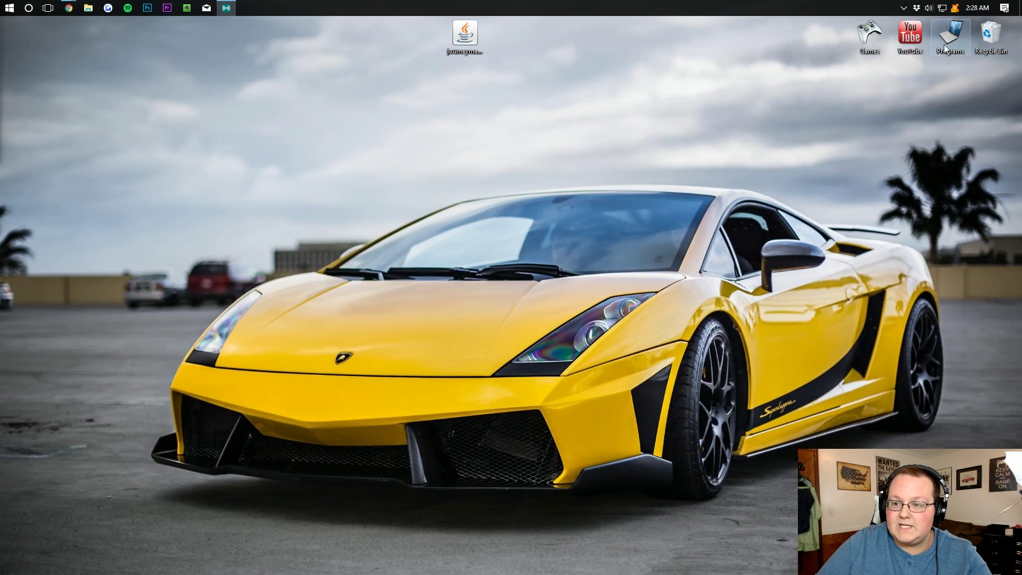
double_click(869, 36)
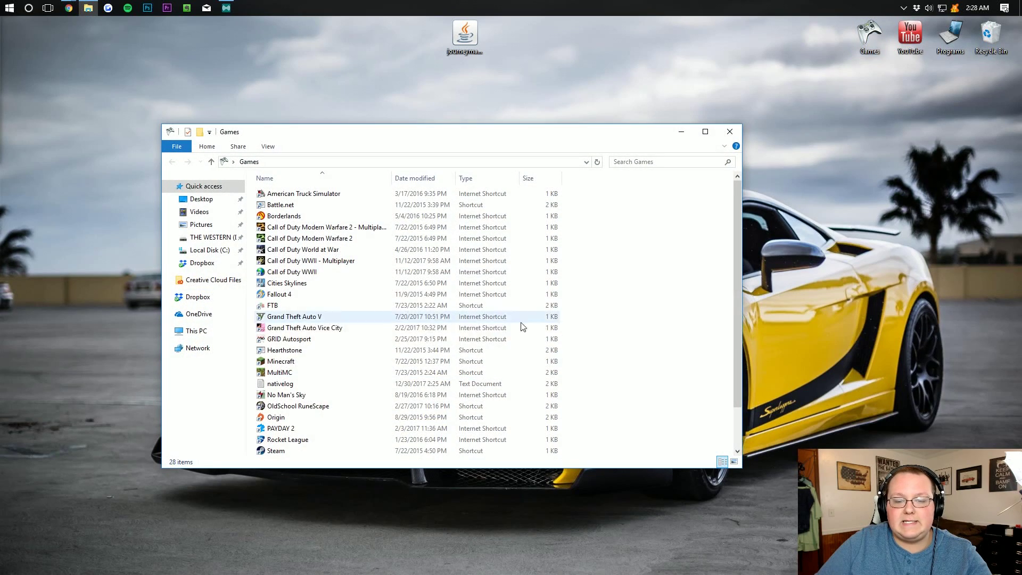
double_click(322, 364)
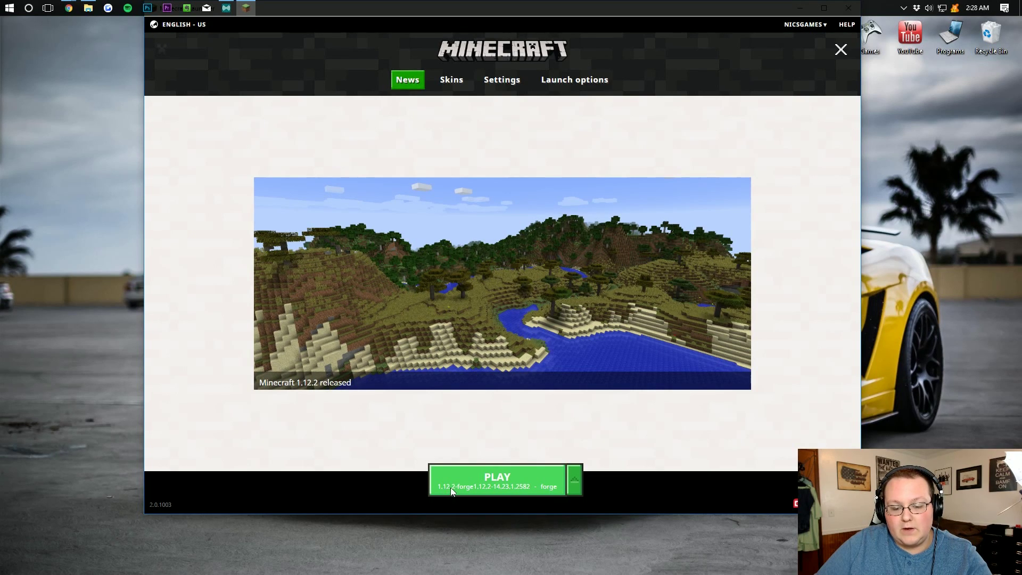
left_click(574, 480)
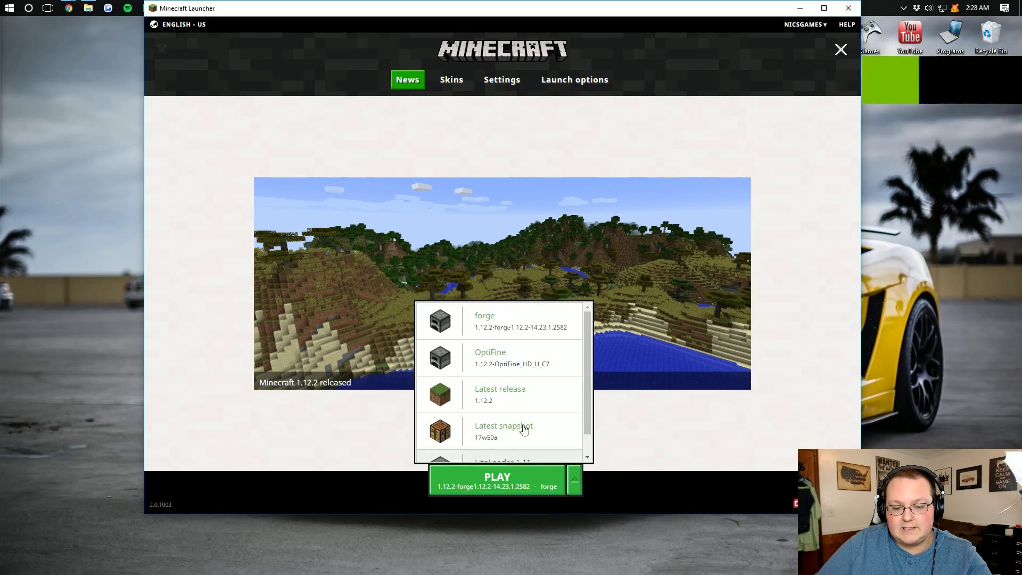
left_click(506, 317)
left_click(478, 479)
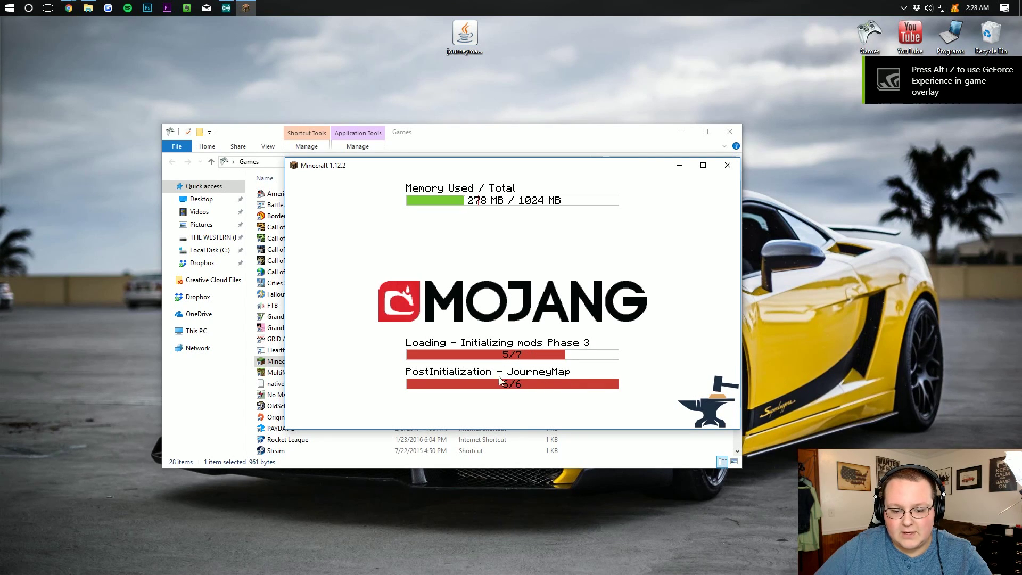
Step: Confirm JourneyMap is listed in the Mod List, then return to the main menu
left_click(450, 350)
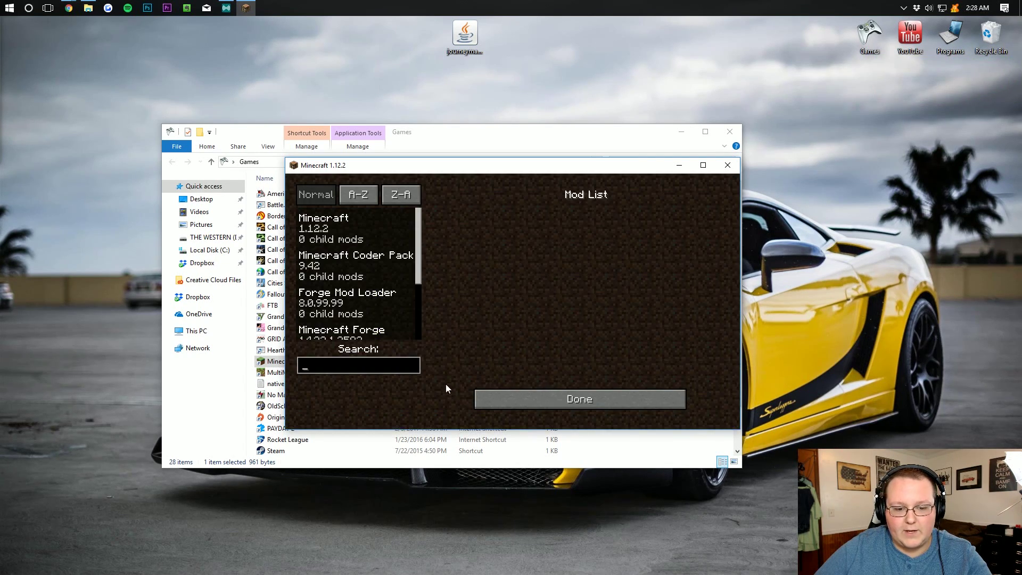
scroll(335, 276, "down", 3)
left_click(353, 324)
left_click(493, 391)
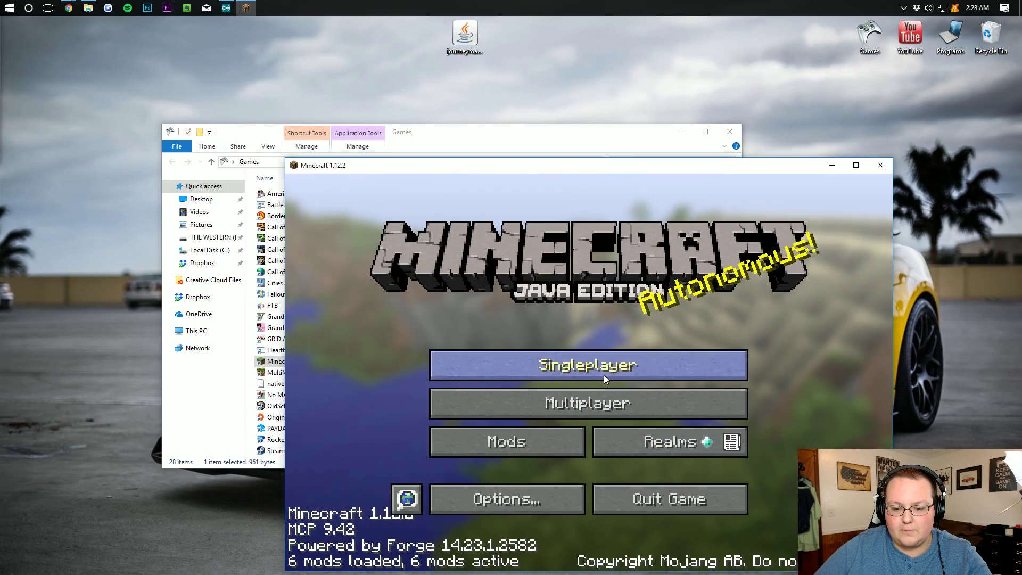
Step: Load the singleplayer world and walk forward through the Flower Forest up the grassy slope
left_click(603, 375)
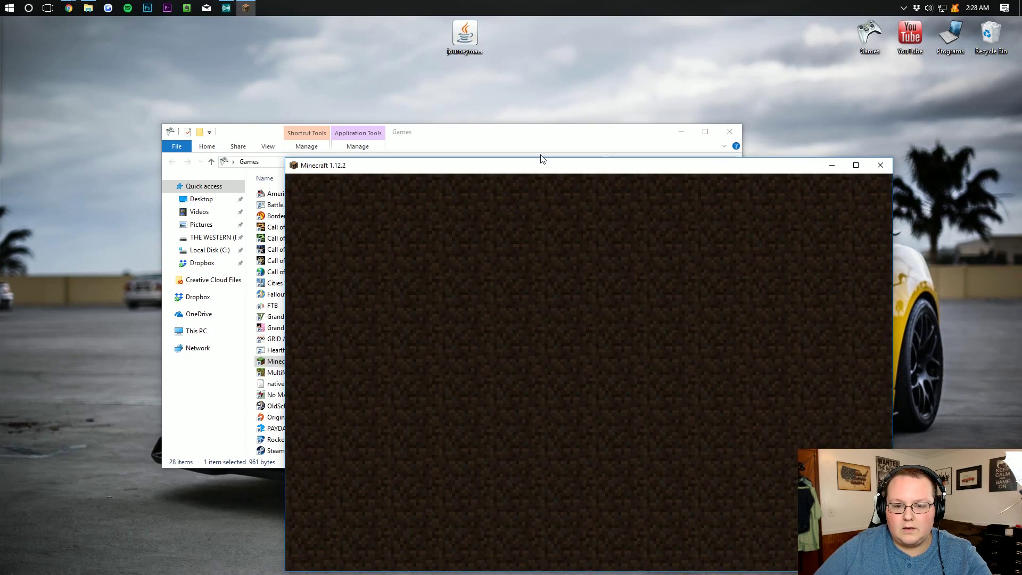
left_click_drag(540, 162, 461, 75)
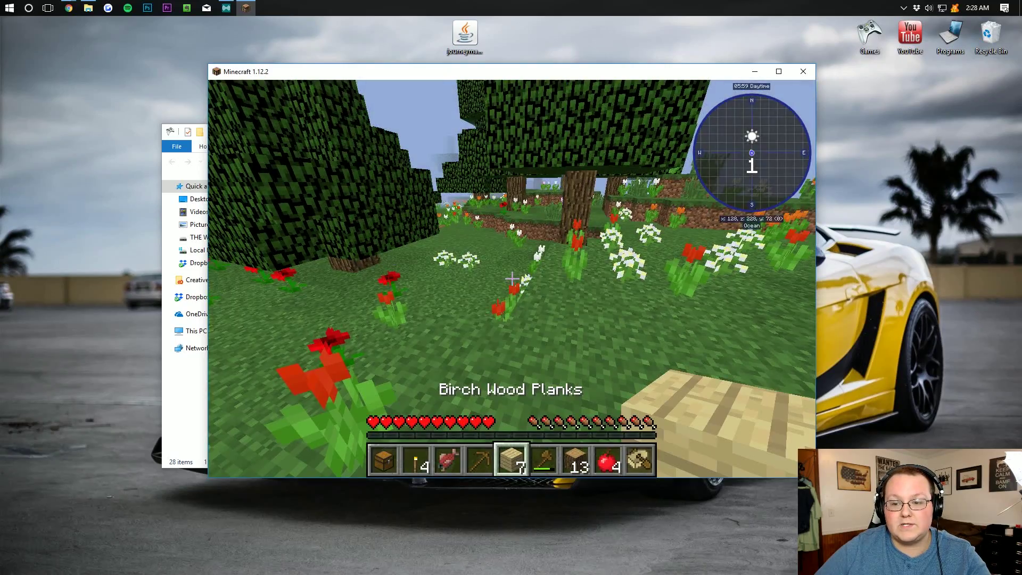
key("w")
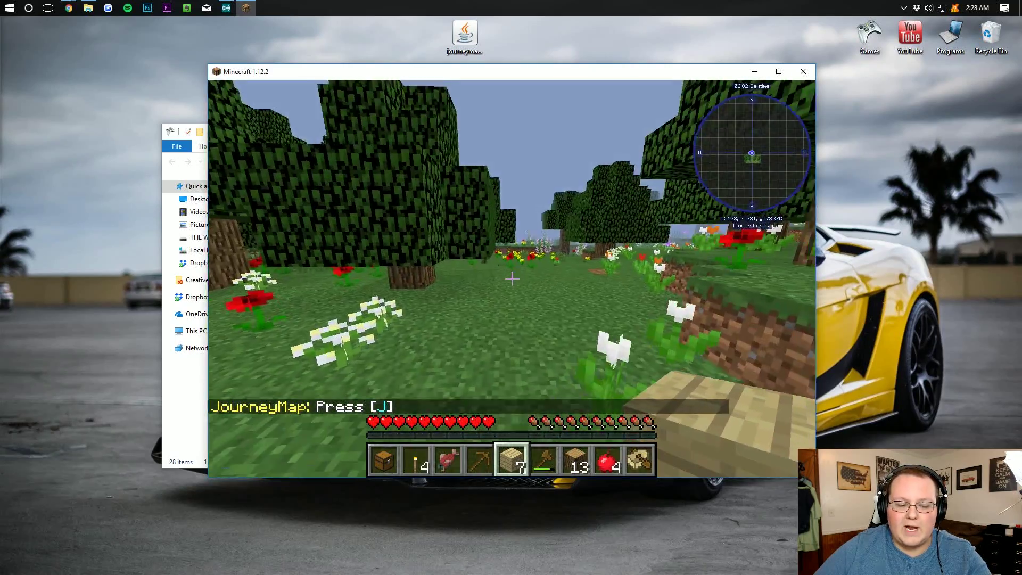
key("w")
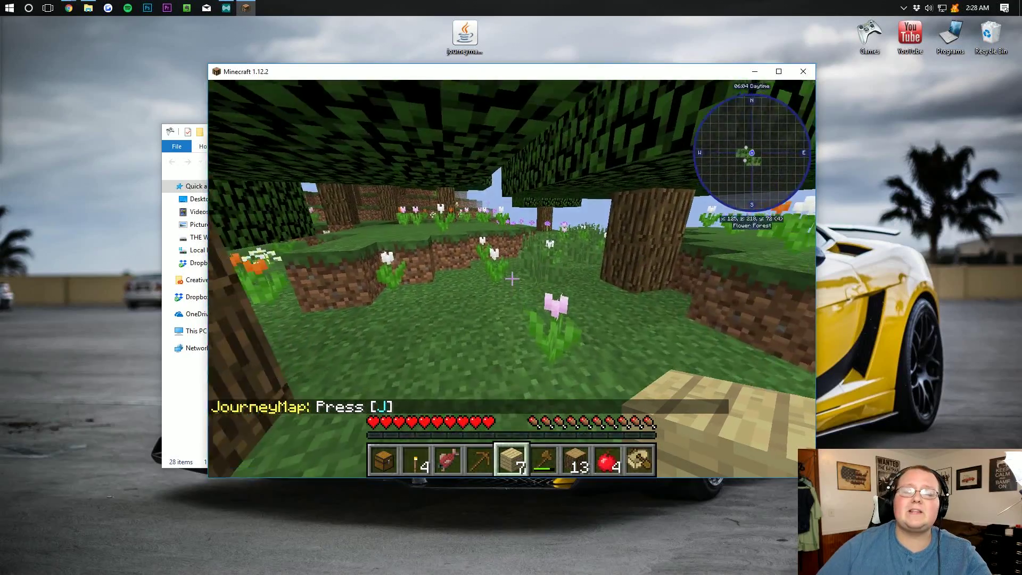
key("w")
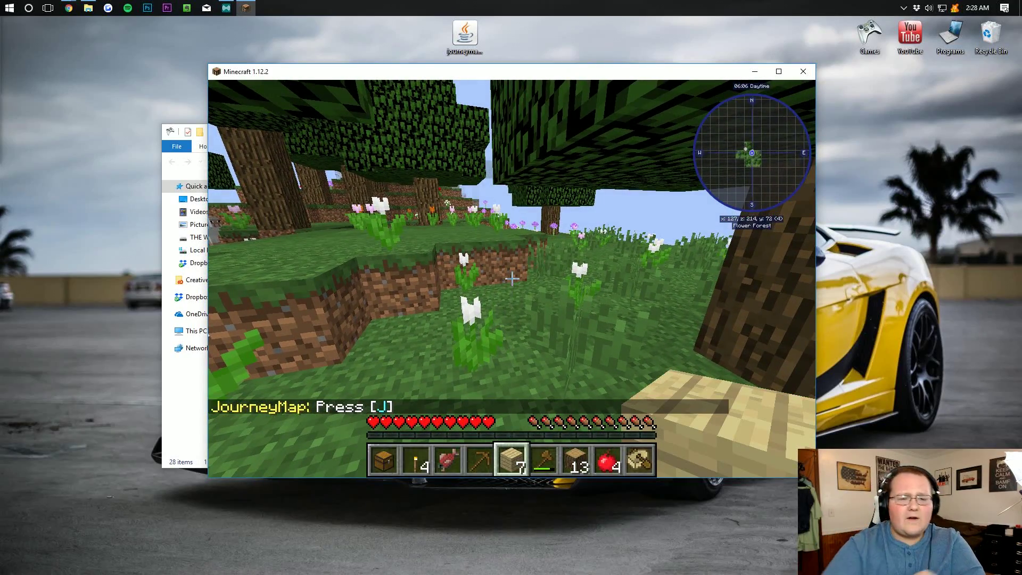
key("w")
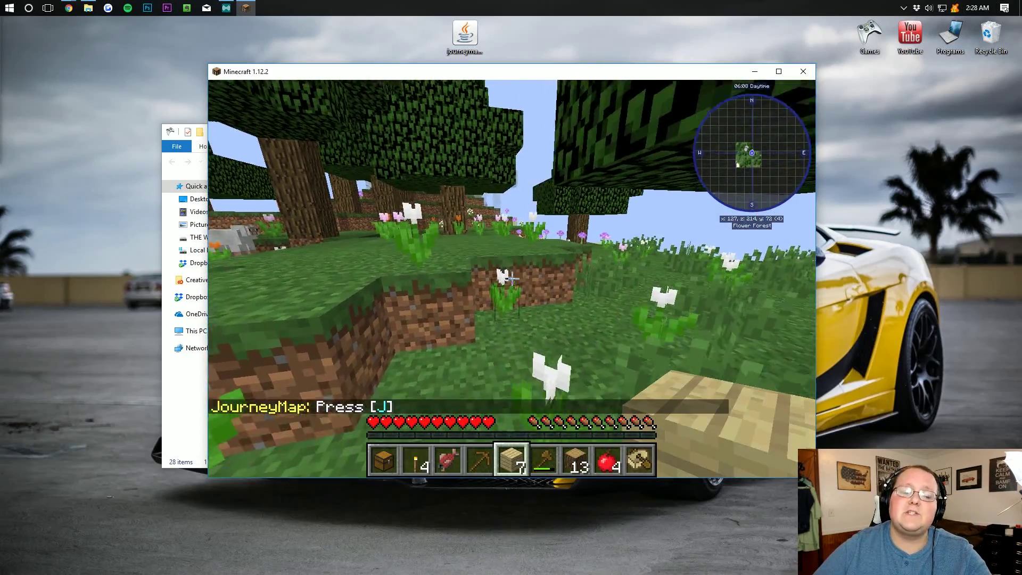
key("w")
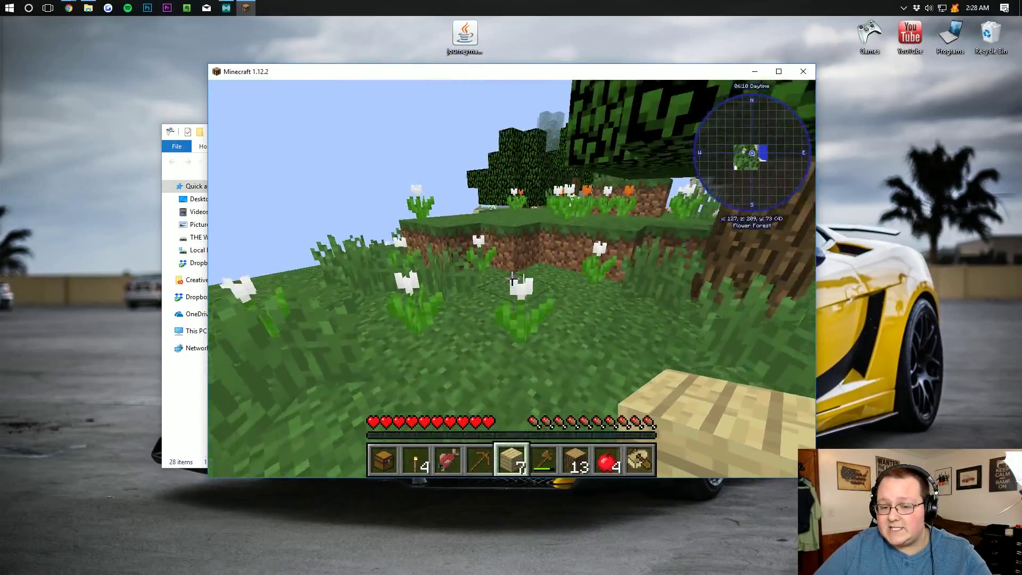
Step: Keep walking past the birch trees and through the flower field with the minimap showing
key("w")
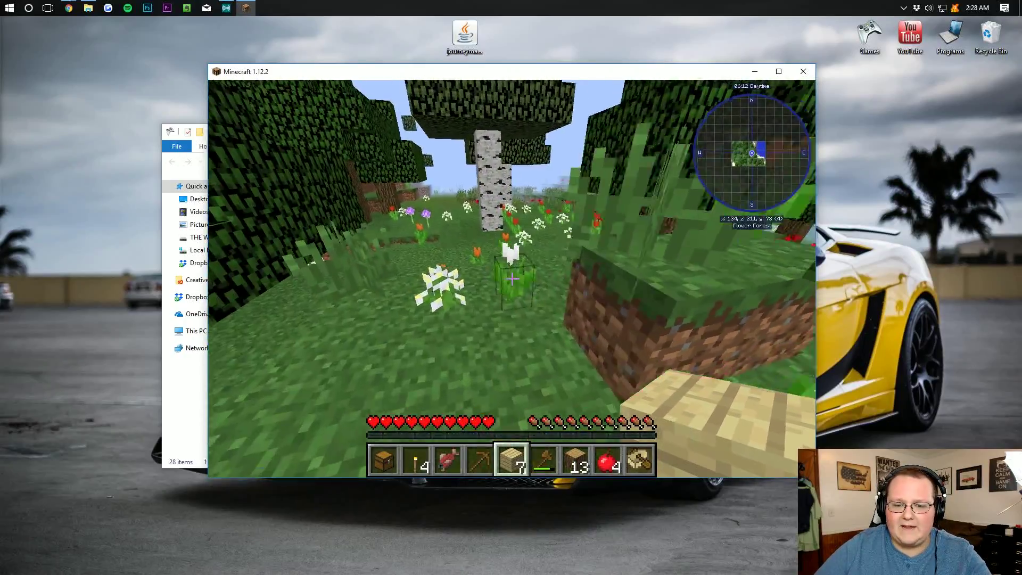
key("w")
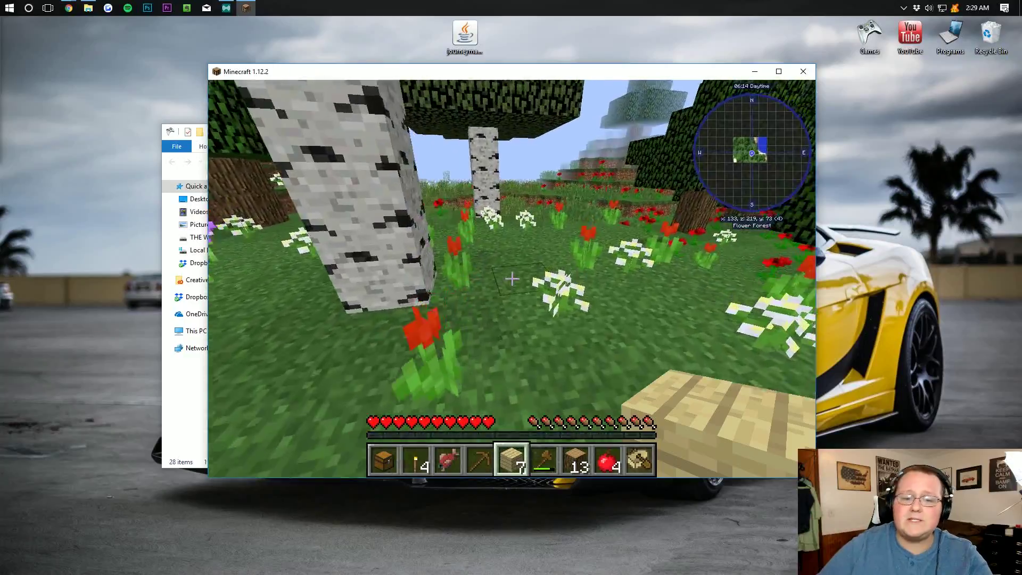
key("w")
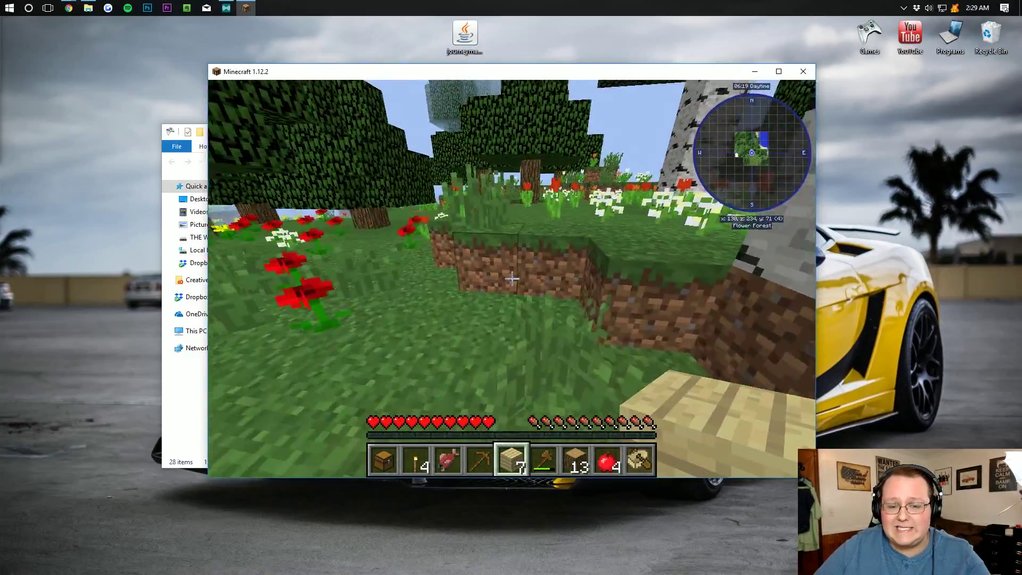
key("w")
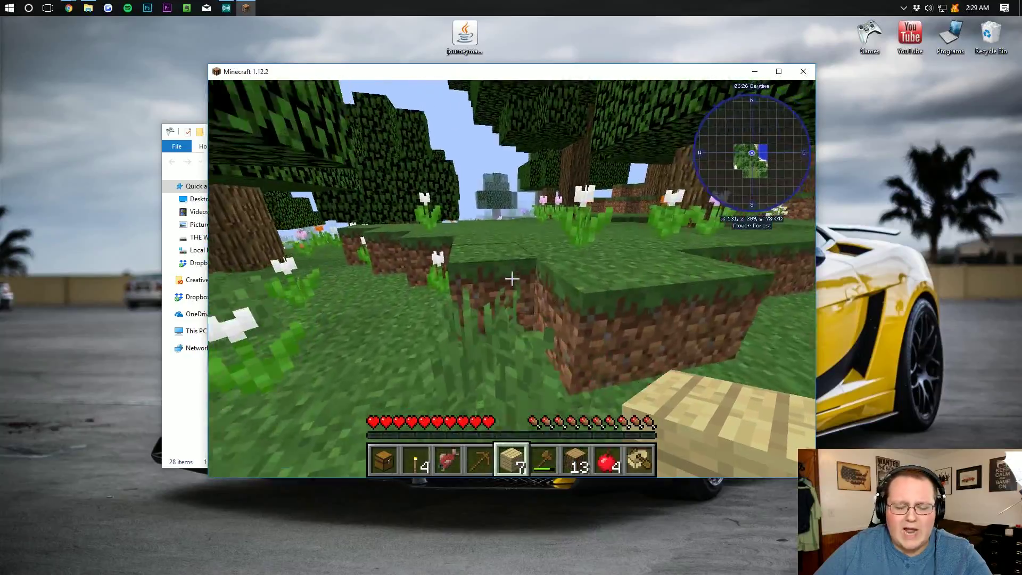
key("w")
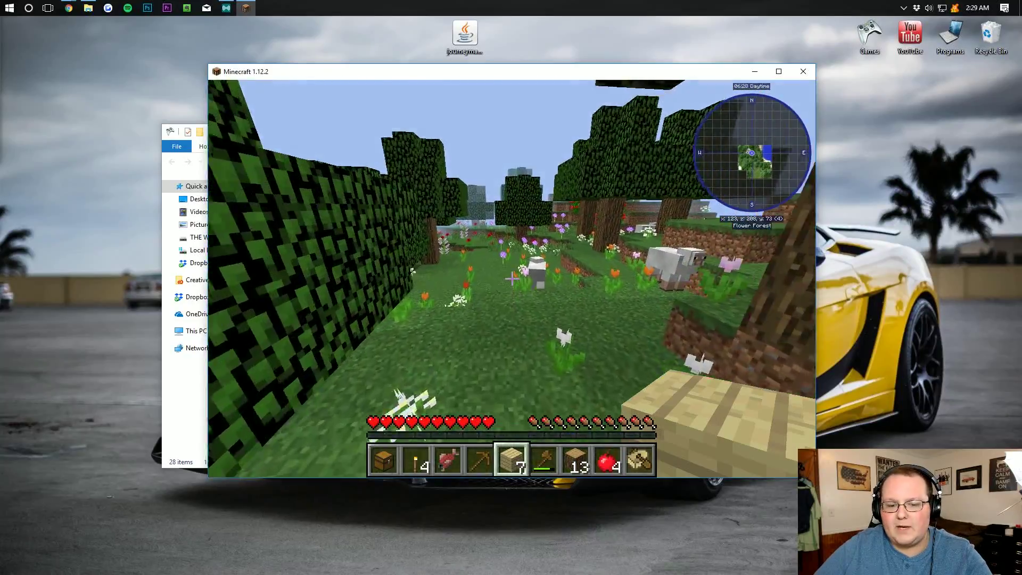
key("w")
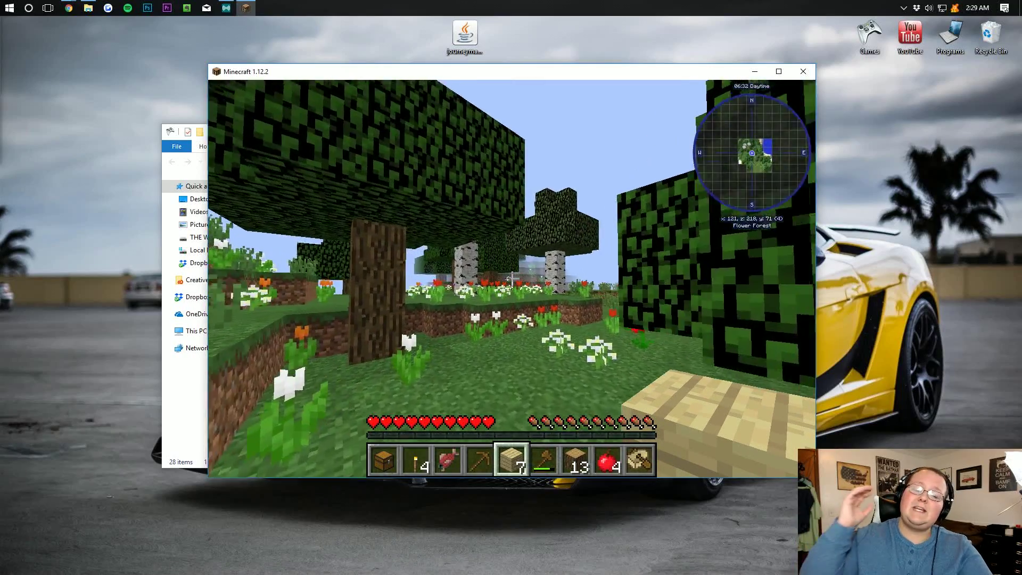
key("d")
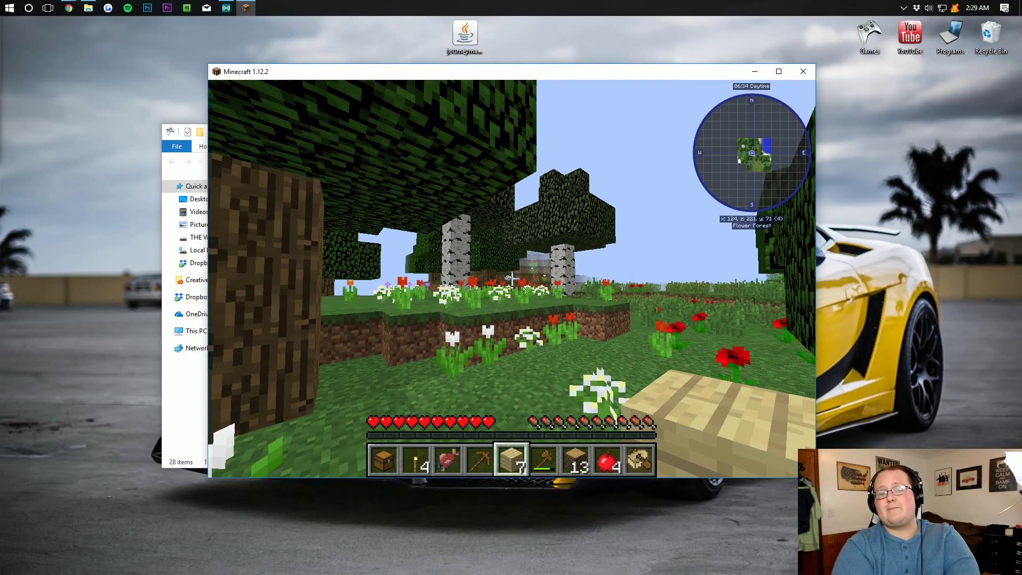